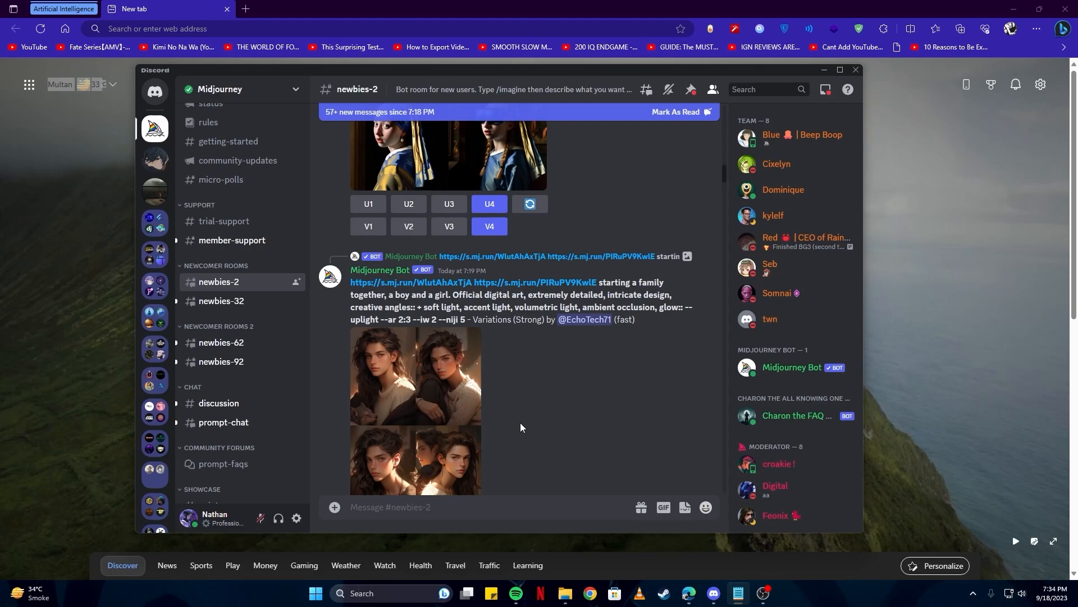
pyautogui.scroll(-3, 236, 303)
pyautogui.scroll(2, 236, 303)
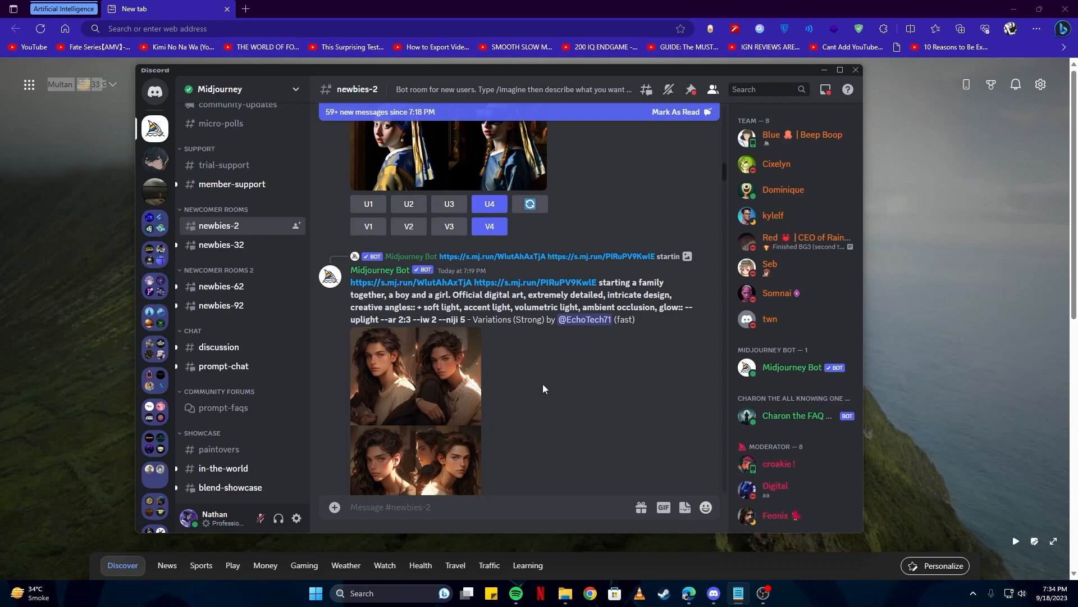
pyautogui.scroll(-4, 544, 426)
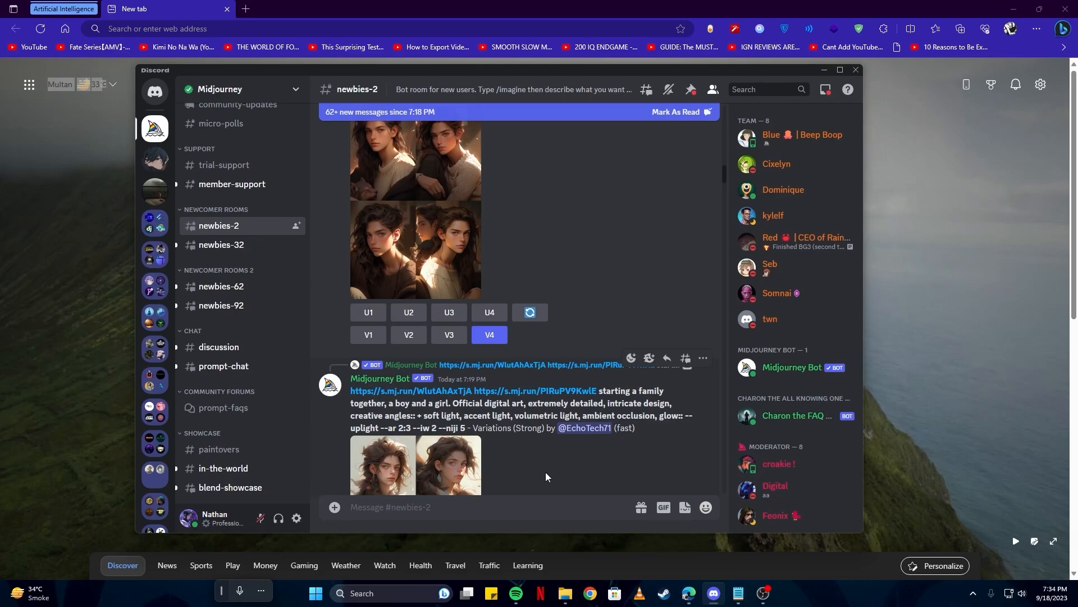
# Step: Draft a prompt outline of subject details and style parameters in the message field, and clear it
pyautogui.write('sub')
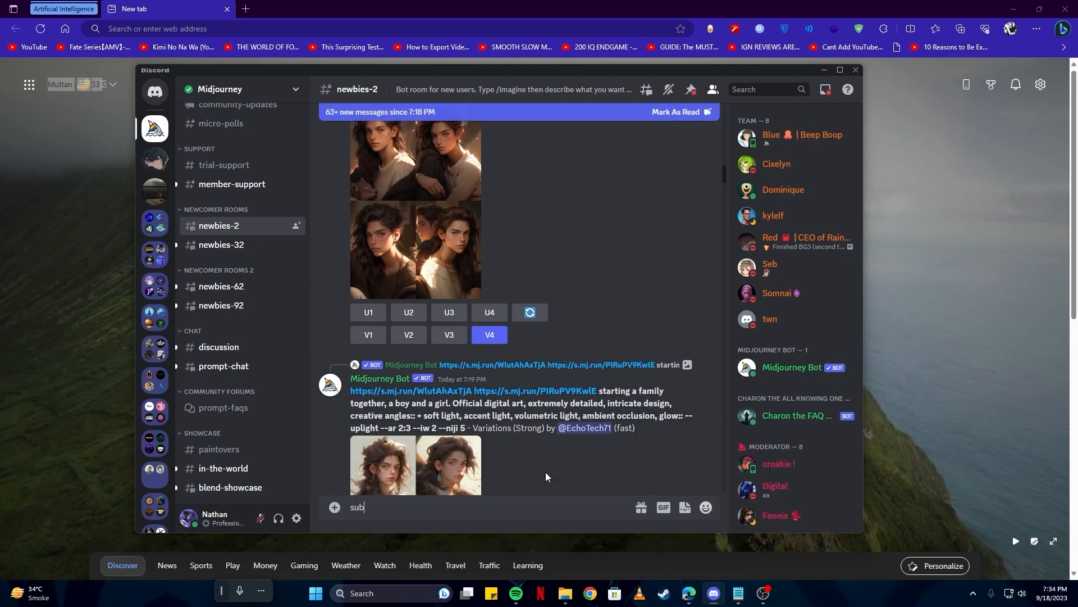
pyautogui.write('jet detail')
pyautogui.press('Right')
pyautogui.press('Right')
pyautogui.press('Right')
pyautogui.press('Right')
pyautogui.write('c')
pyautogui.press('End')
pyautogui.write('style parameters')
pyautogui.hotkey('ctrl', 'a')
pyautogui.press('BackSpace')
# Step: Maximize the chat window and run /imagine with "epic fantasy landscape, epic scene, grand scene, sunlight, volumetric light, --v2"
pyautogui.click(840, 69)
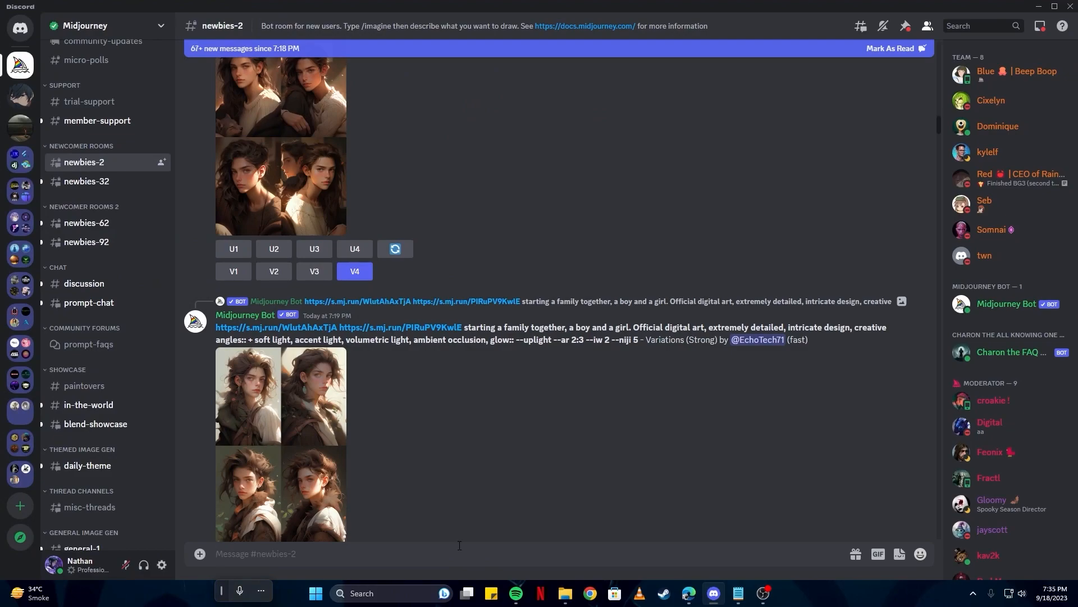
pyautogui.write('/')
pyautogui.press('Tab')
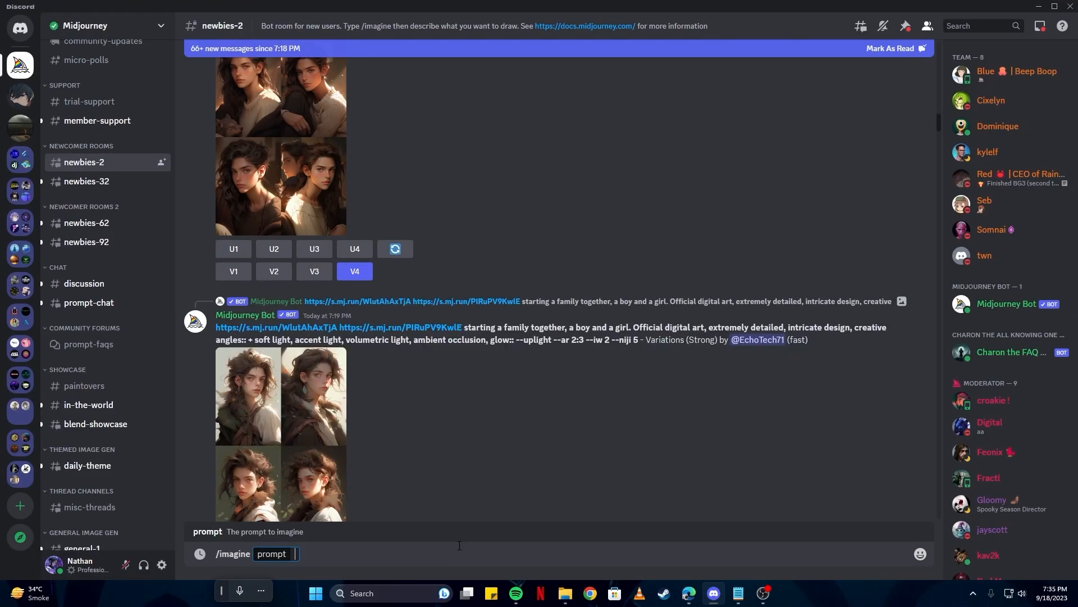
pyautogui.write('epic fantasy landscape, epic scene, grand scene, sunlight, volumetric light, --v2')
pyautogui.press('Return')
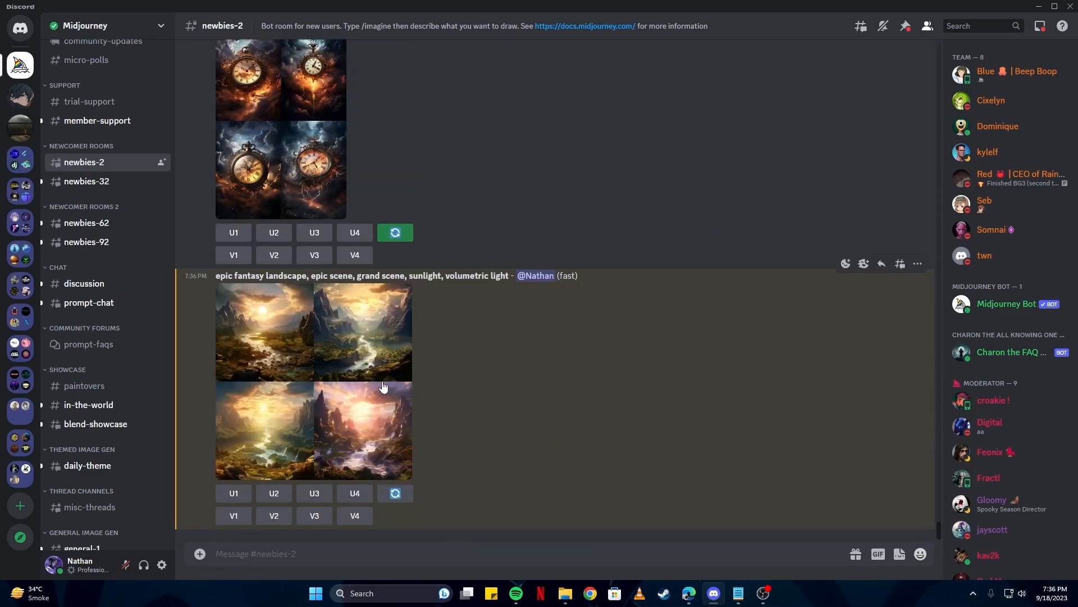
# Step: View the landscape grid enlarged, and create variations of its first image
pyautogui.click(272, 345)
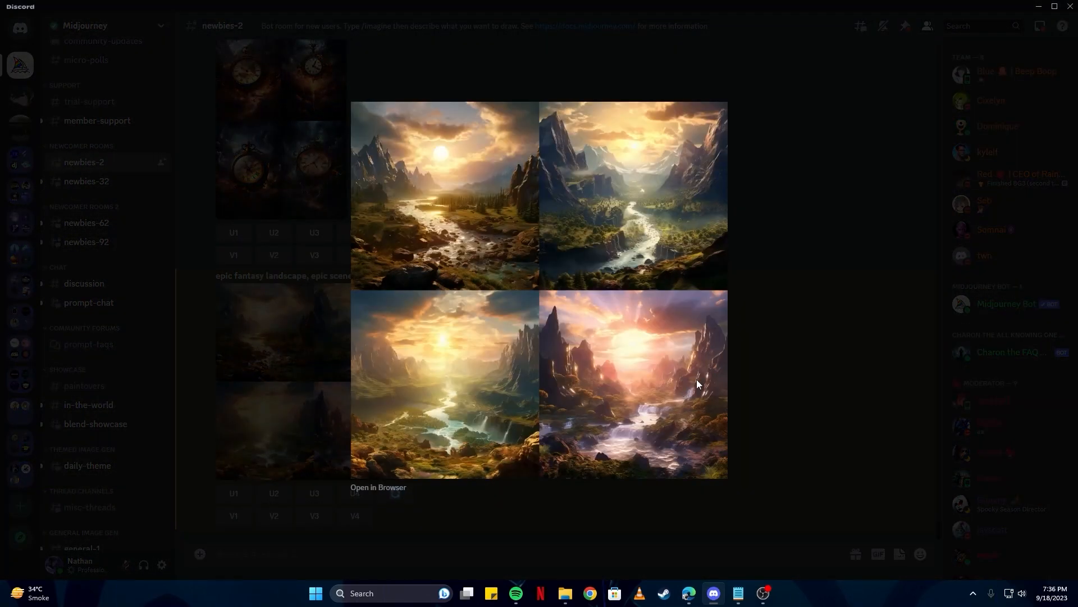
pyautogui.click(773, 367)
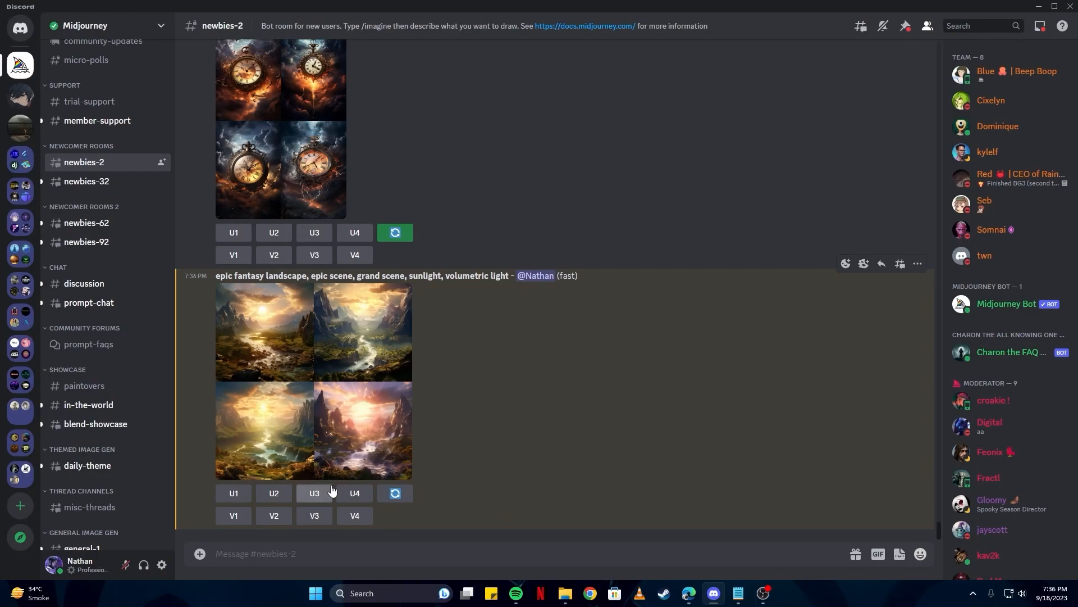
pyautogui.click(246, 523)
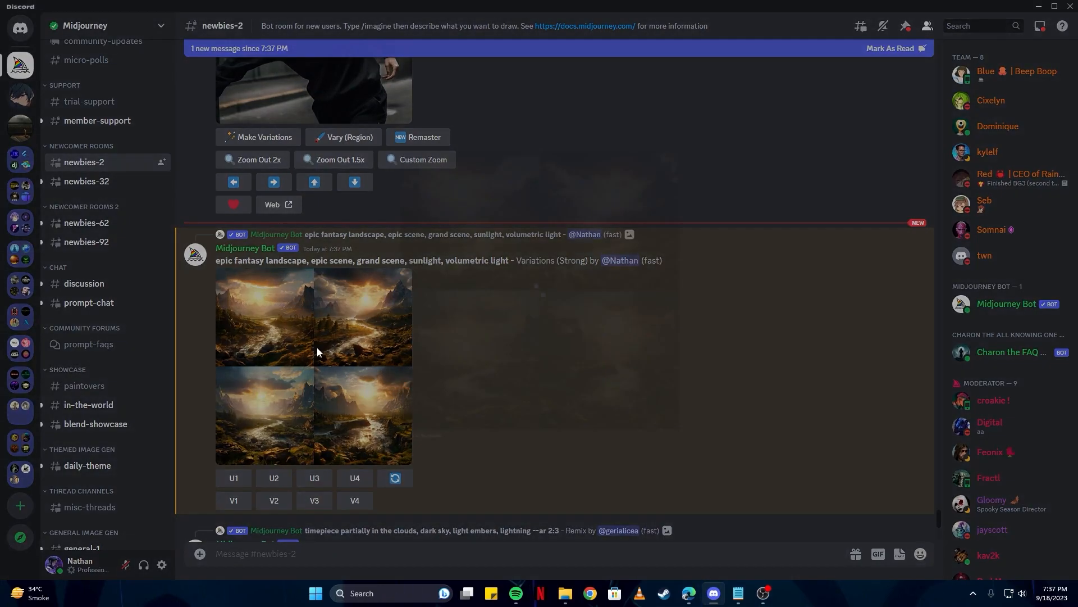
pyautogui.click(317, 347)
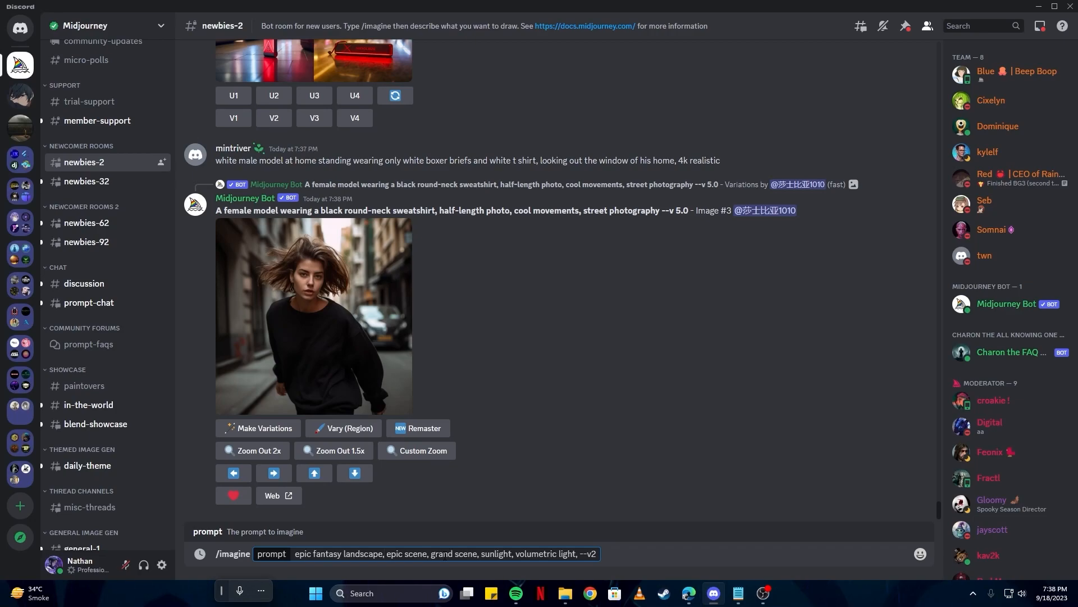
# Step: Add "birds flyings in the sky" after "epic fantasy landscape" in the same /imagine prompt, generate the images and view the grid enlarged
pyautogui.write('birds flyings in the sky')
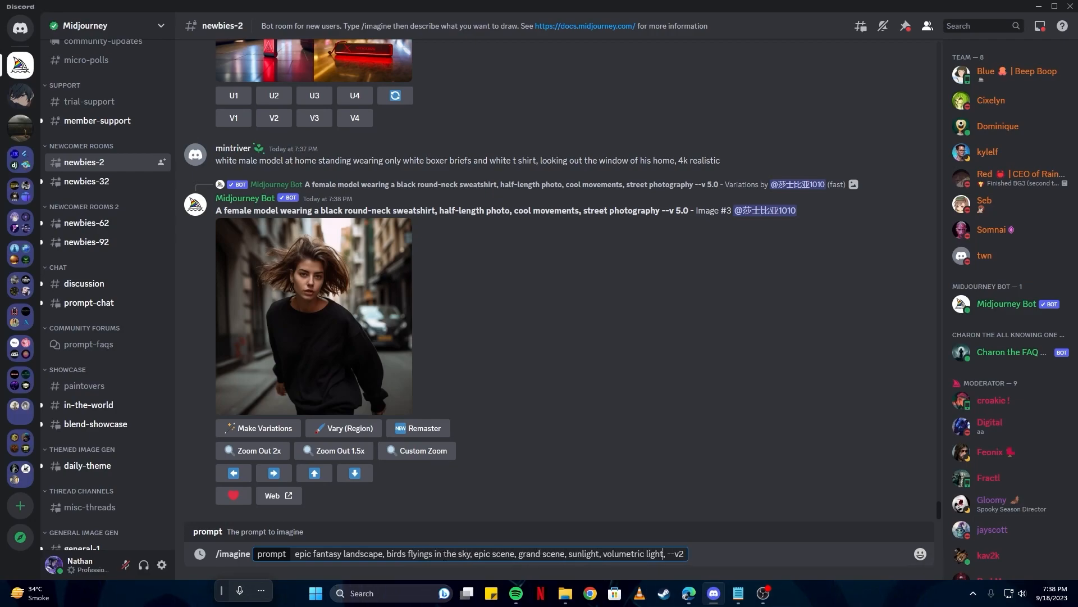
pyautogui.press('Return')
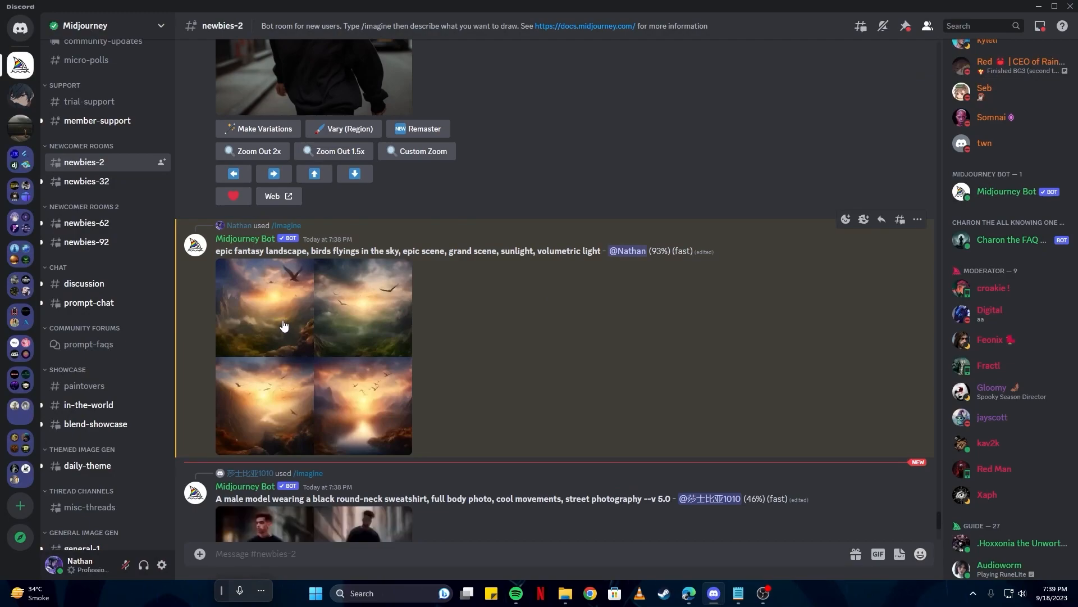
pyautogui.click(282, 319)
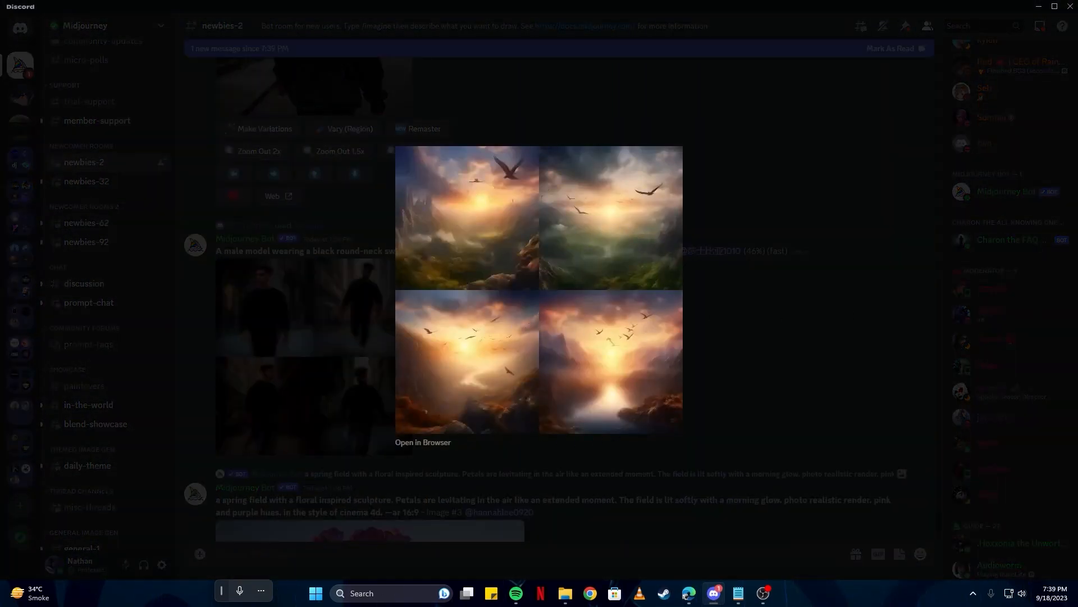
pyautogui.click(384, 279)
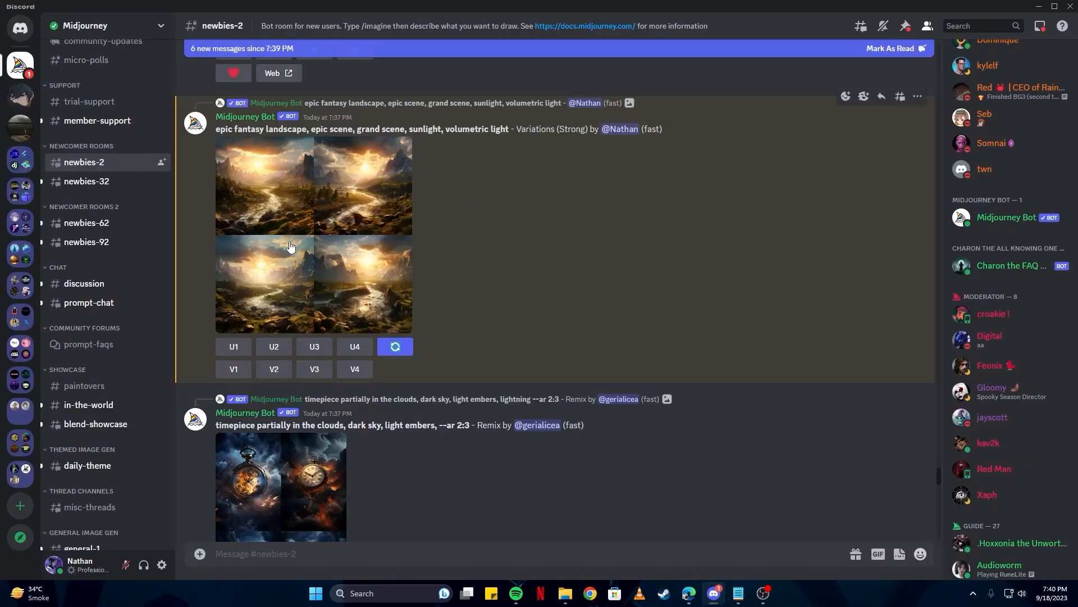
# Step: Upscale the second image of the landscape variations and view the upscaled image enlarged
pyautogui.click(365, 211)
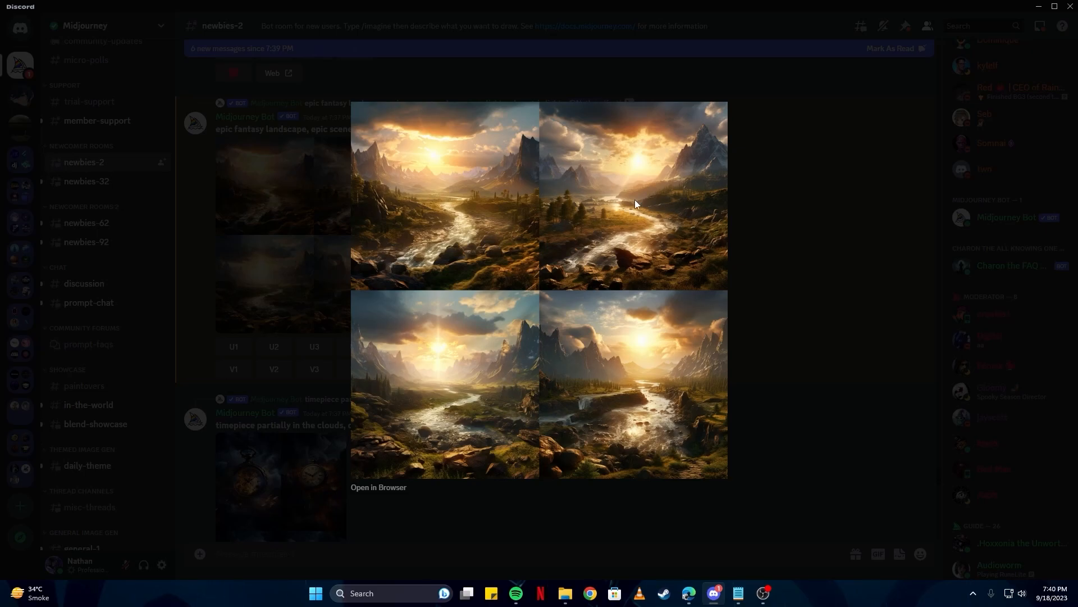
pyautogui.click(769, 209)
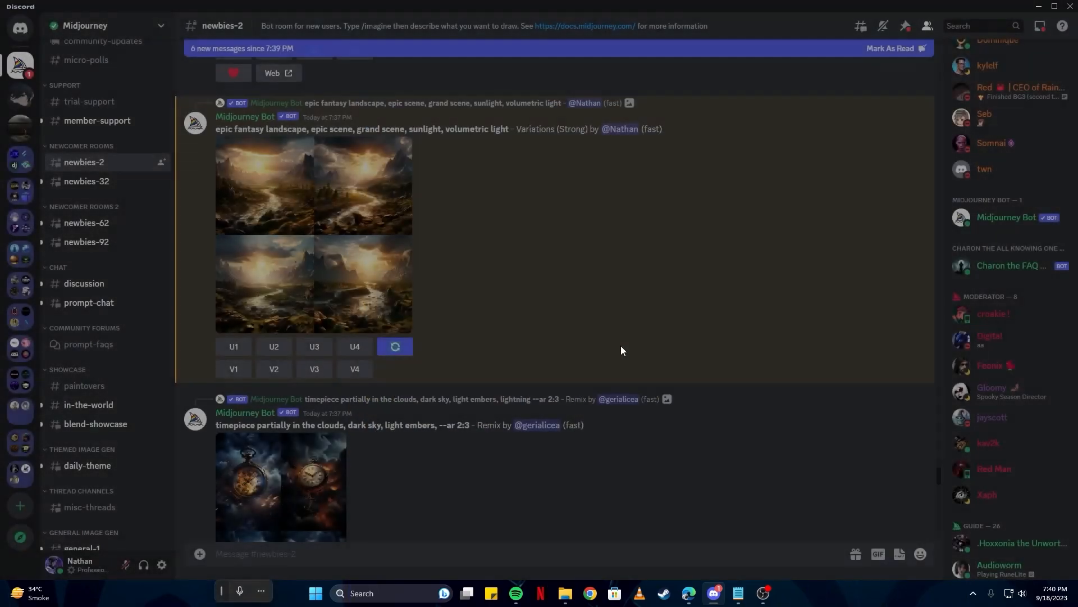
pyautogui.click(273, 347)
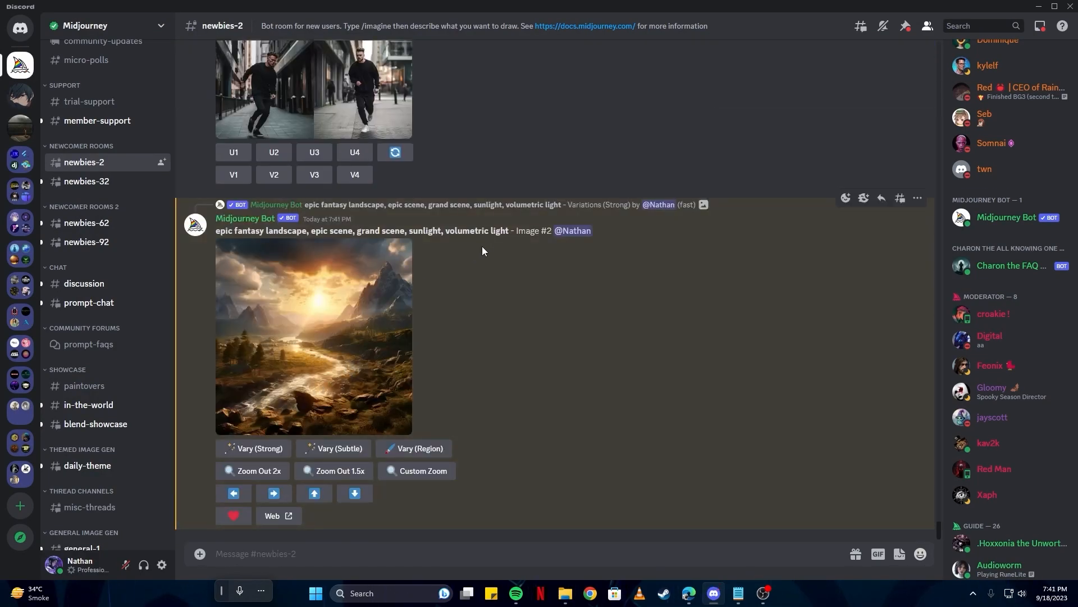
pyautogui.click(304, 343)
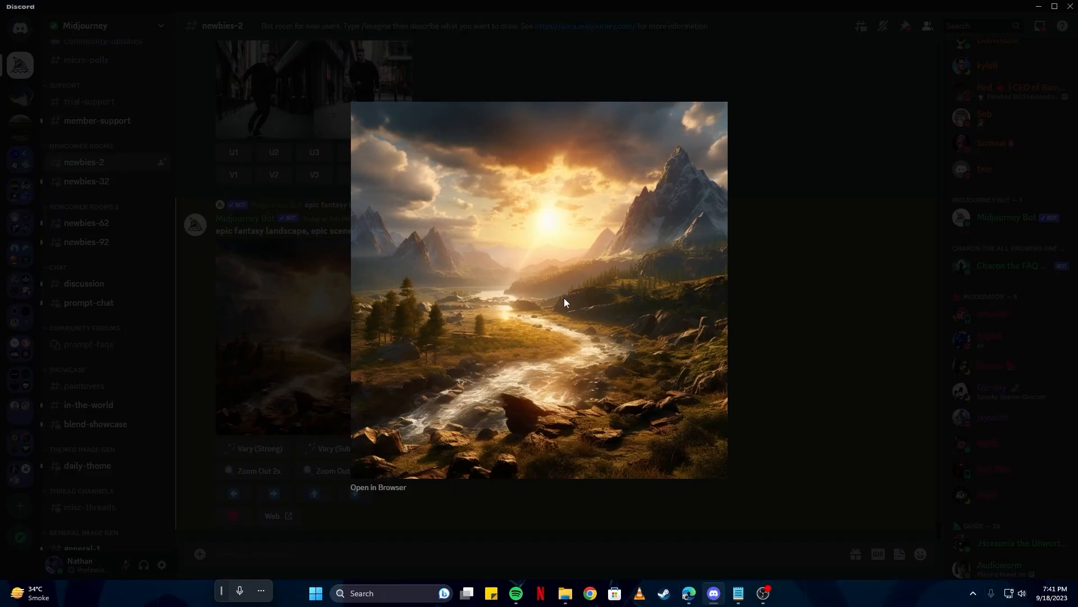
pyautogui.click(738, 291)
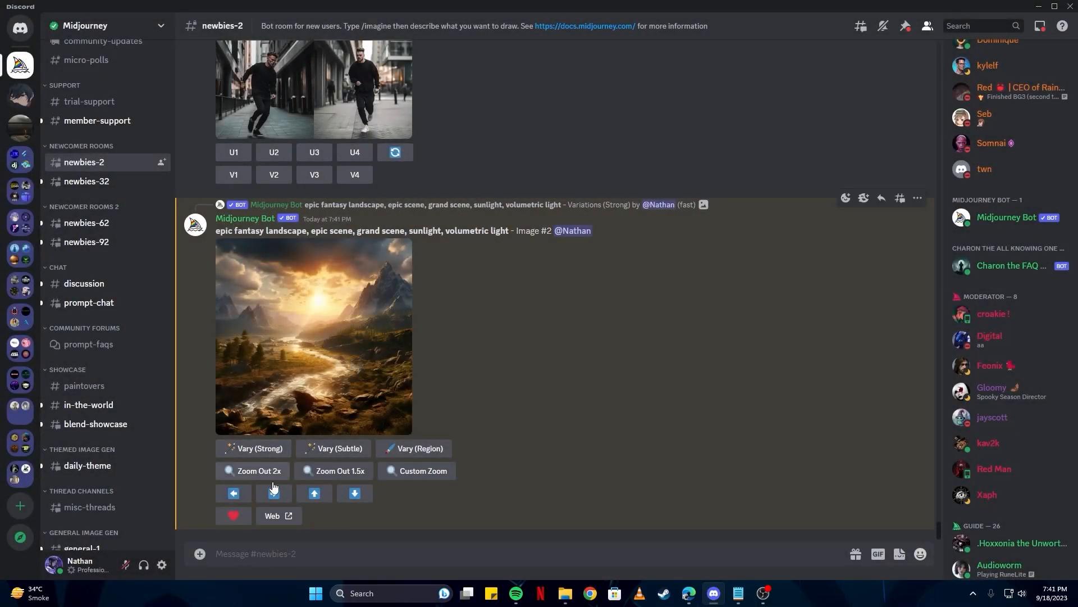
pyautogui.click(279, 516)
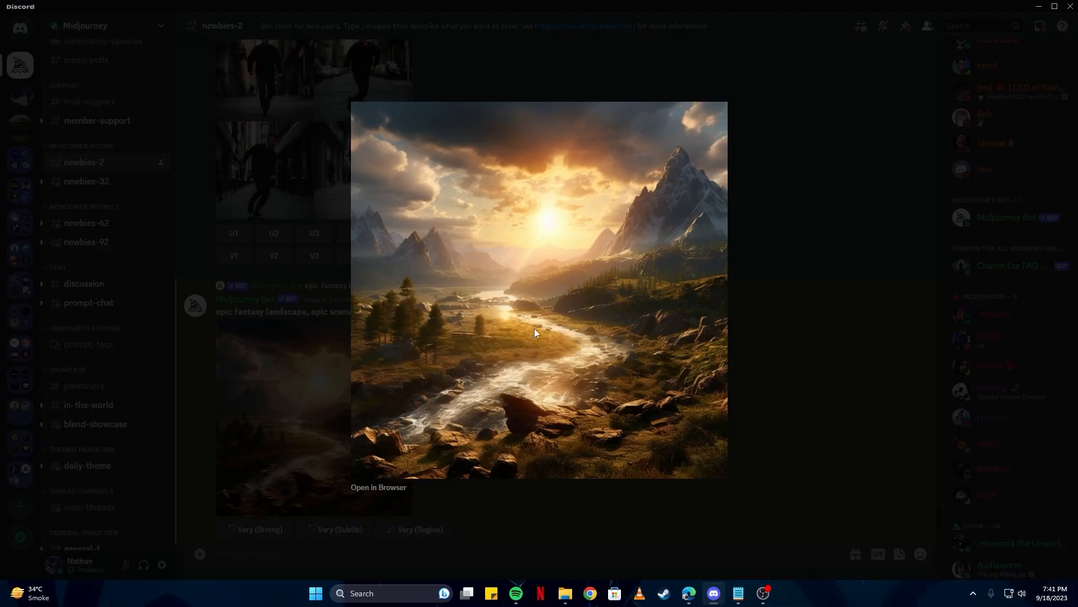
pyautogui.click(779, 418)
pyautogui.click(781, 418)
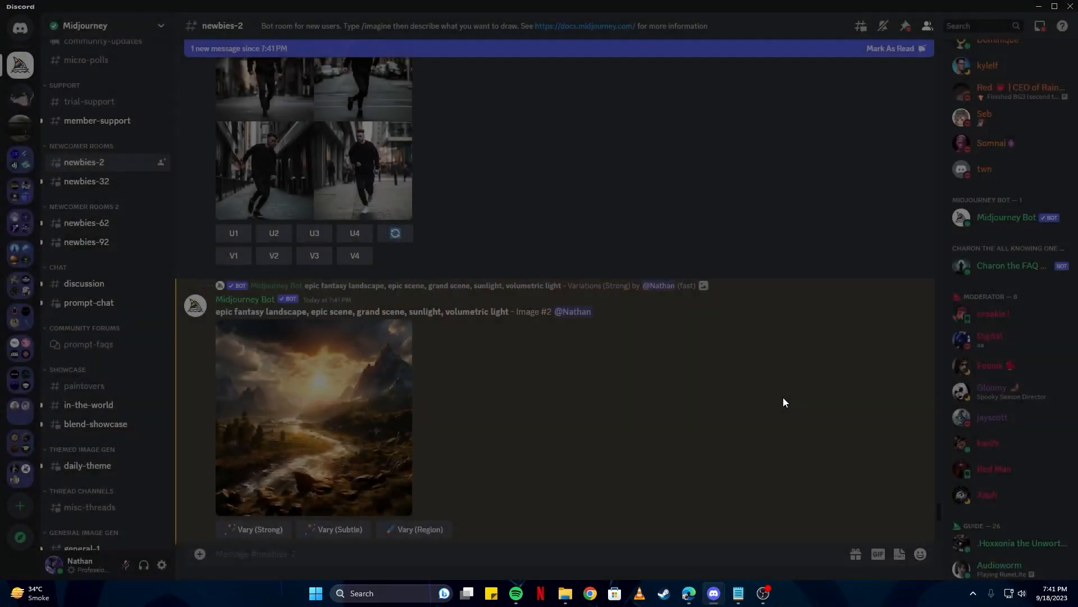
# Step: Run /imagine with the "Mount zeeral, giant volcano mountain" prompt, including lava, smoke, dark colors, high contrast, wide angle lens, 24mm, 64k and highest resolution
pyautogui.click(536, 562)
pyautogui.write('/')
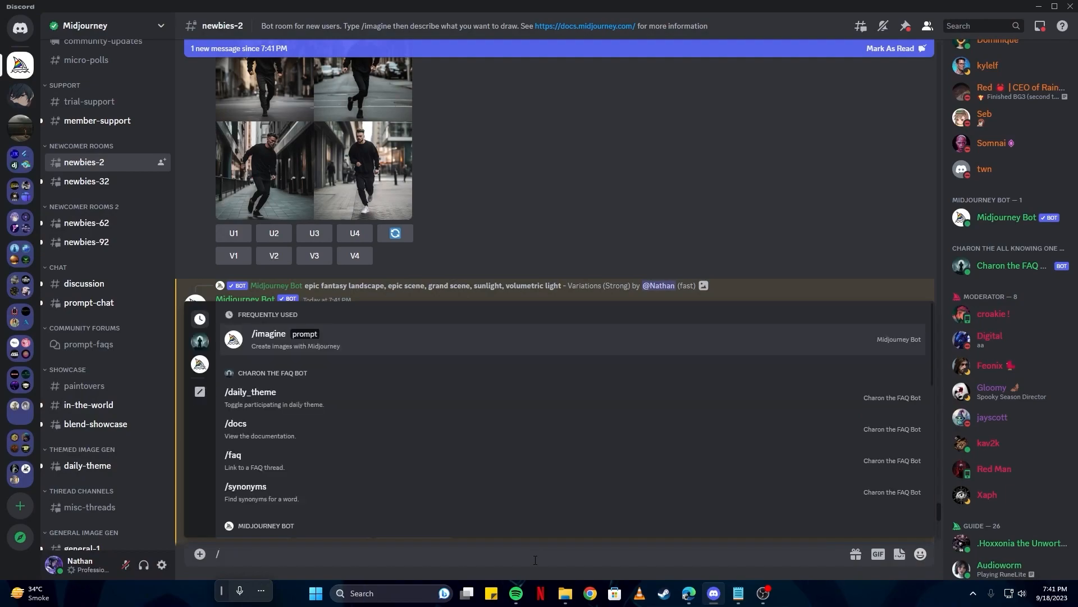
pyautogui.press('Return')
pyautogui.write('Mount zeeral, giant volcano mountain, lava flowing on ground, cloudy skies, smoke, burned ground, singed trees, death, gray, atmosphere, apocalypse, epic scene, grand scene, cinematic lightning, dark lightning, dark colors, high contrast, wide angle lens, 24mm, 64k, highest resolution')
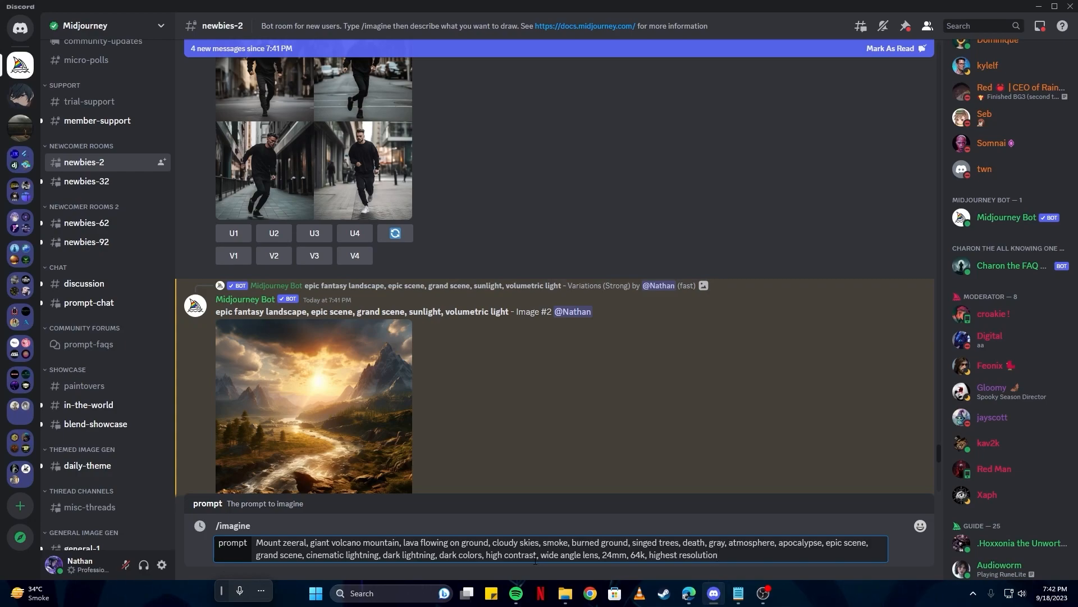
pyautogui.press('Return')
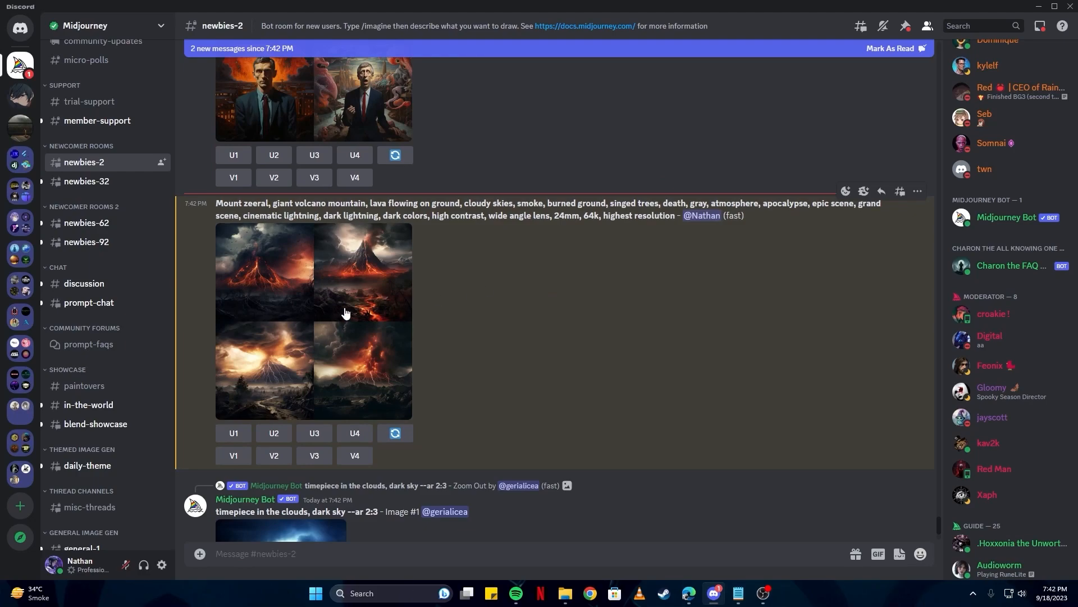
# Step: View the volcano grid enlarged, and upscale its first image
pyautogui.click(343, 313)
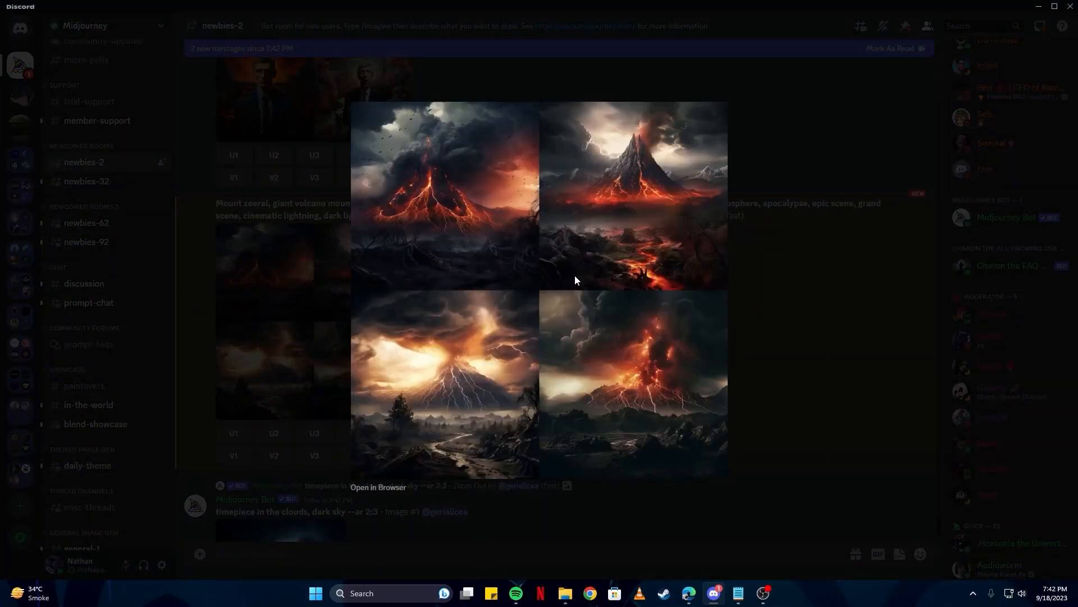
pyautogui.click(814, 312)
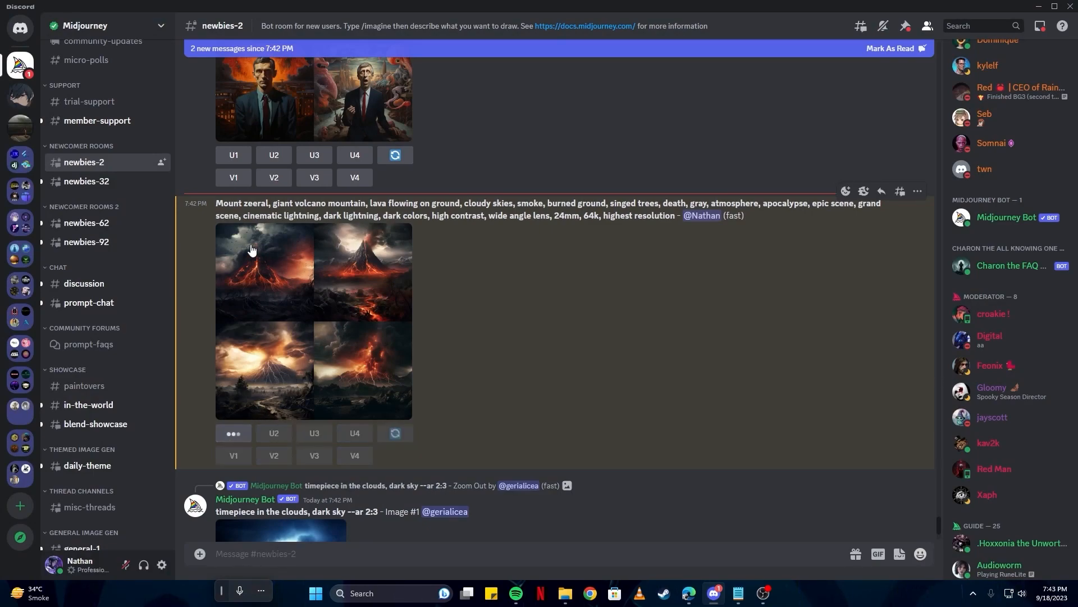
pyautogui.click(234, 433)
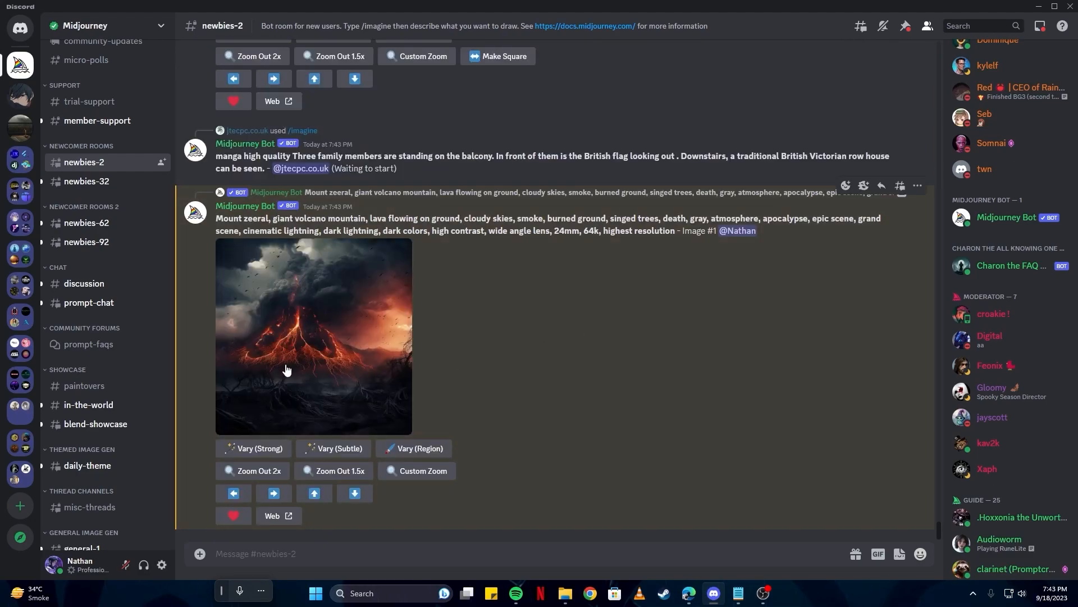
# Step: Save the upscaled volcano image as a PNG in the Downloads folder, and view it enlarged again
pyautogui.click(286, 369)
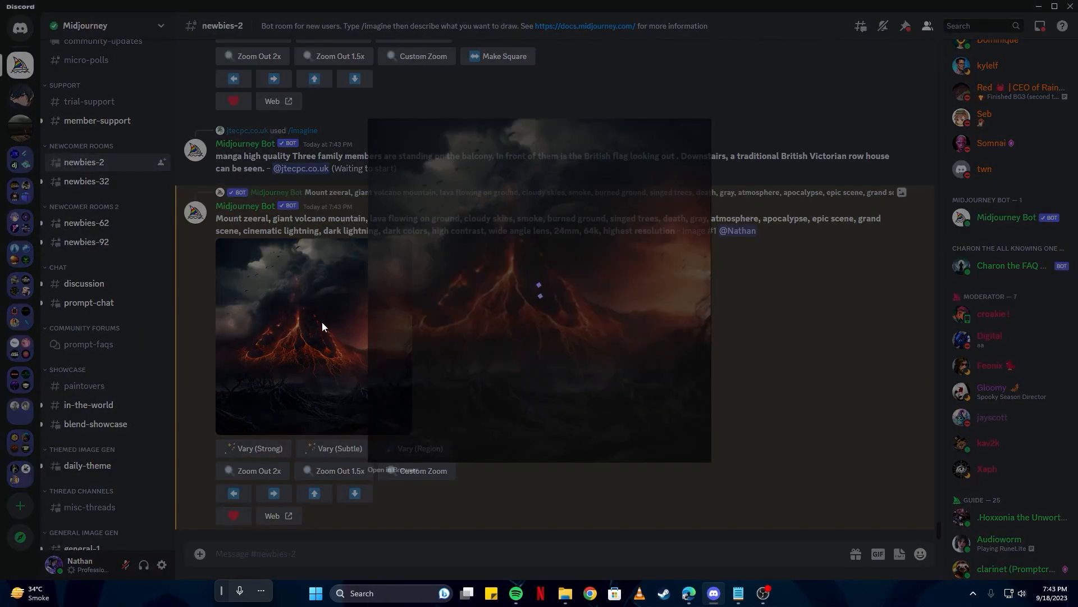
pyautogui.rightClick(467, 243)
pyautogui.click(497, 278)
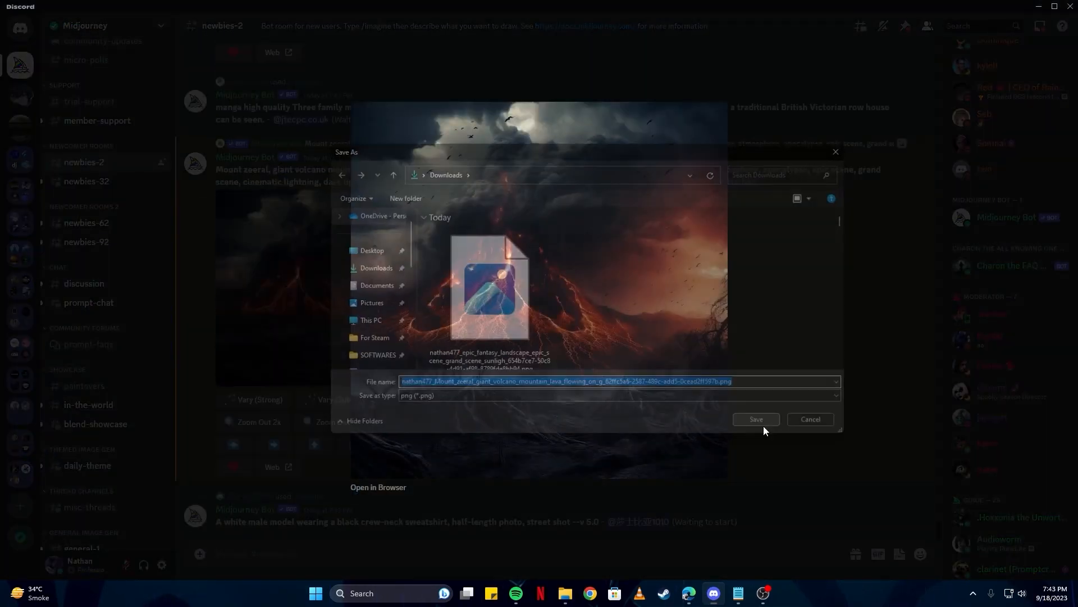
pyautogui.click(762, 427)
pyautogui.click(782, 392)
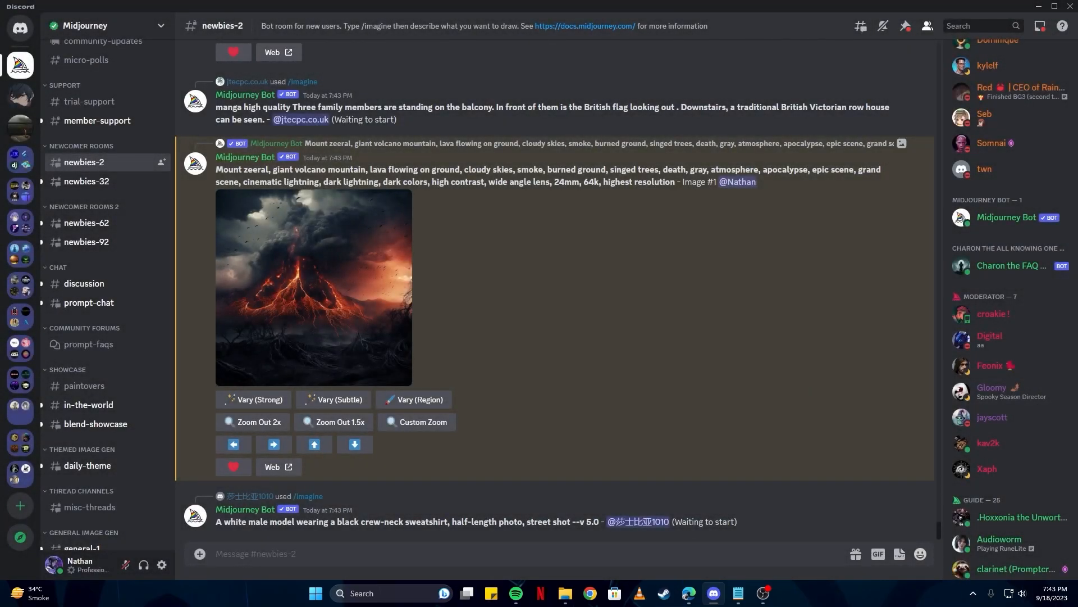
pyautogui.click(365, 329)
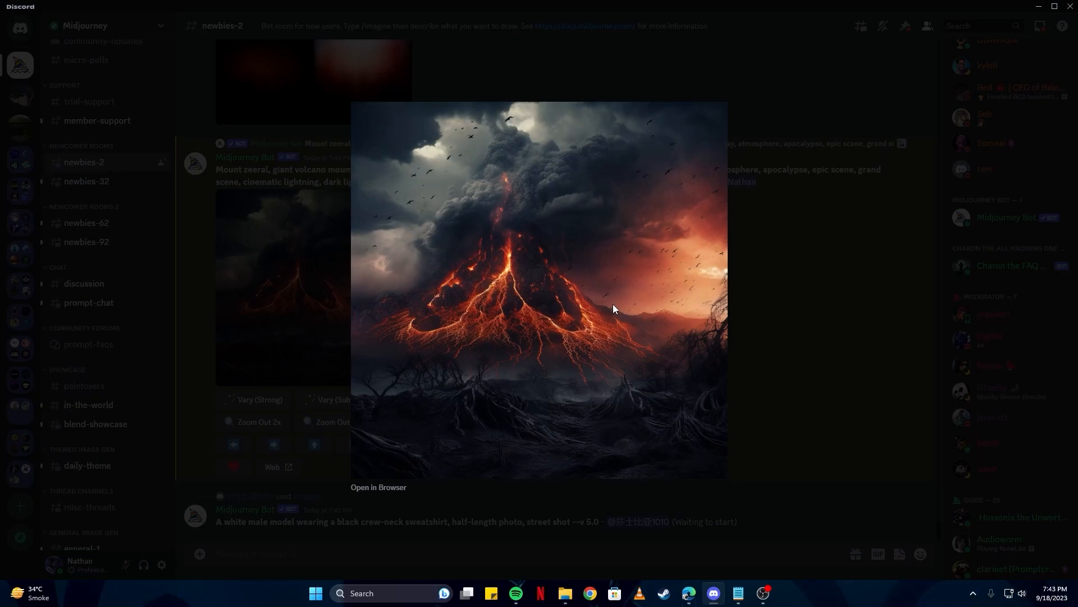
pyautogui.click(781, 332)
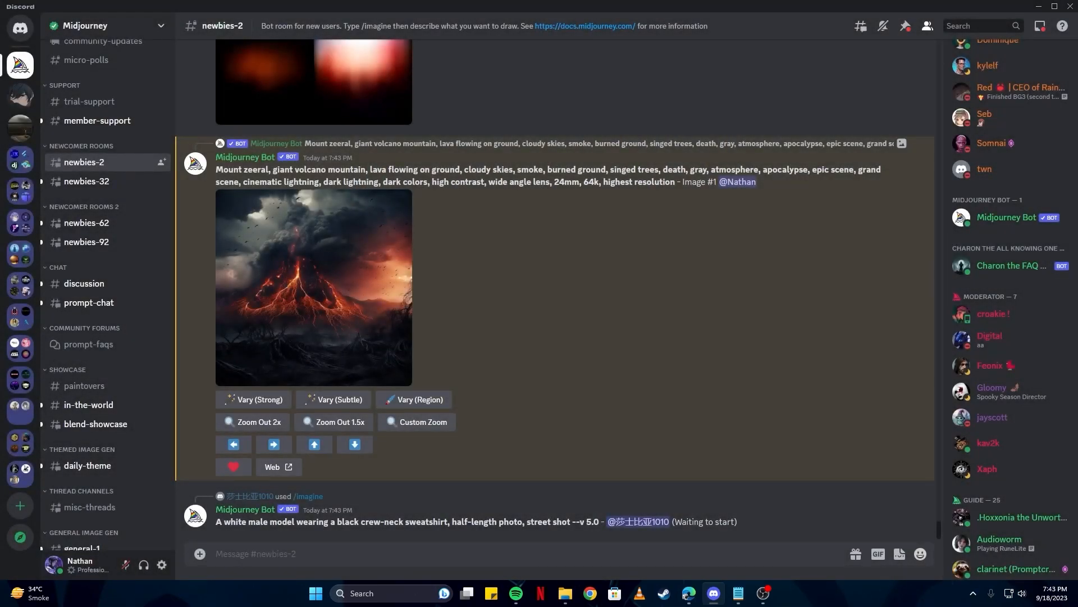
# Step: Run /imagine with the Wallpaper Flare bridge image URL and "beautiful dark city, streets, bridges, beautiful buildings, wide angle lens, grand scene, soft lightning, cinematic lightning, street lights"
pyautogui.write('https://c4.wallpaperflare.com/wallpaper/797/879/689/architecture-bridge-bridges-buildings-wallpaper-preview.jpg", beautiful dark city, streets, bridges, beautiful buildings, wide angle lens, grand scene, soft lightning, cinematic lightning, street lights')
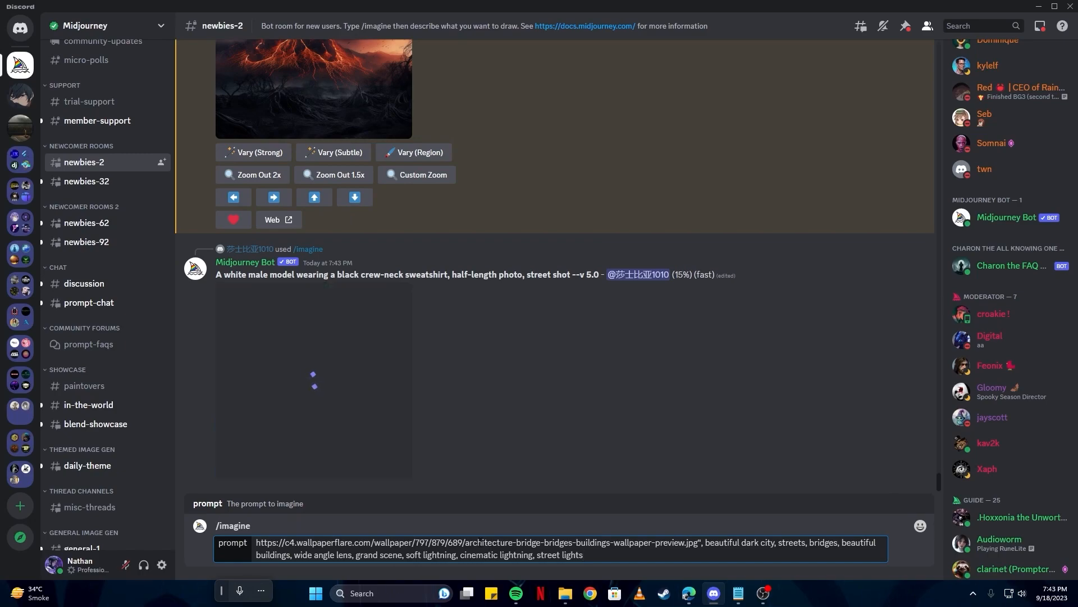
pyautogui.hotkey('alt', 'Tab')
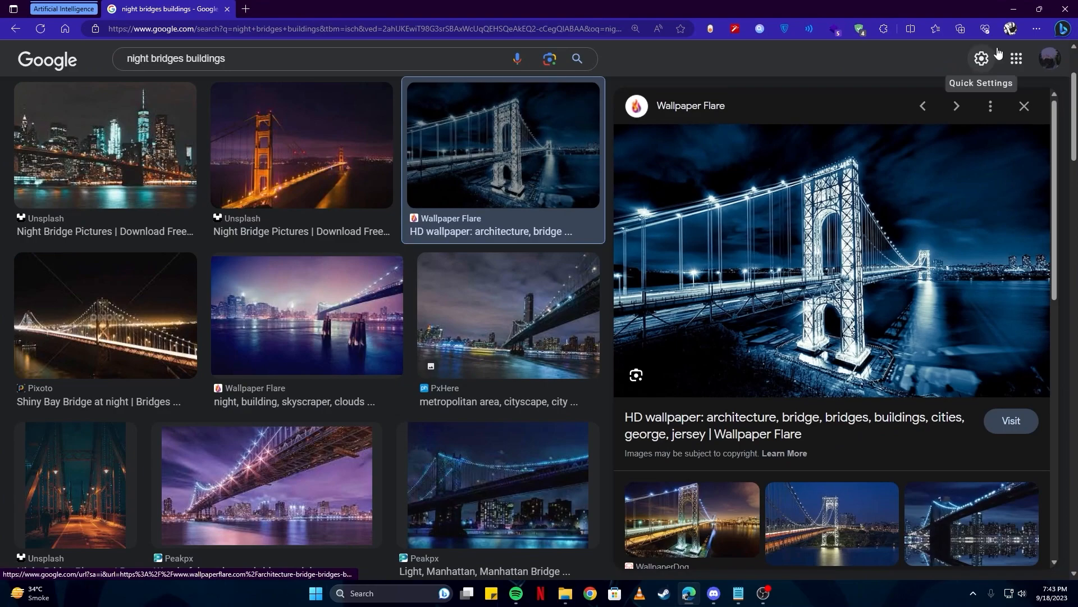
pyautogui.click(1010, 10)
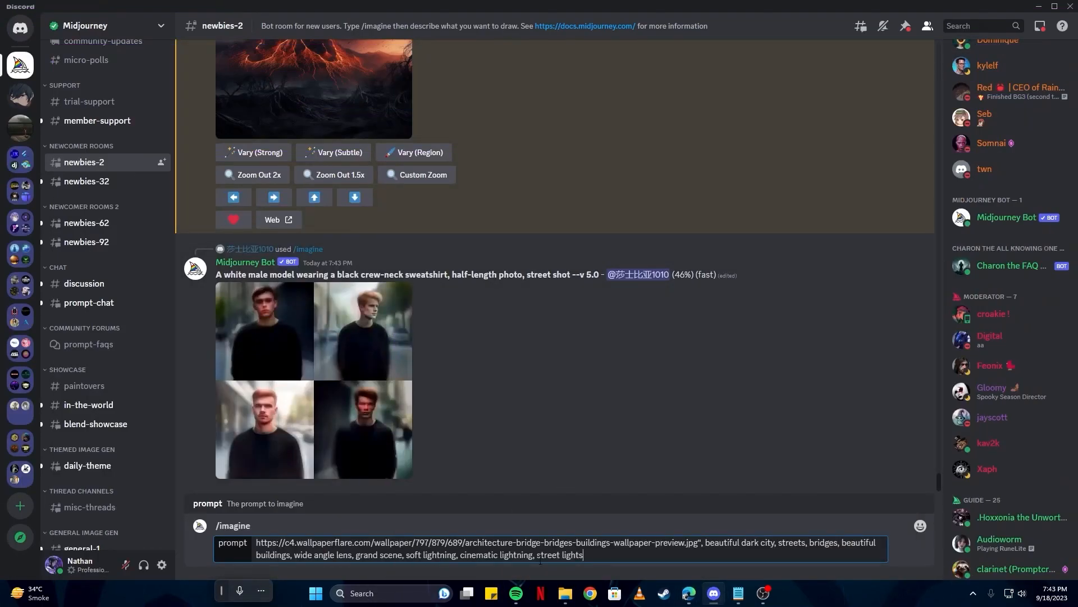
pyautogui.press('Return')
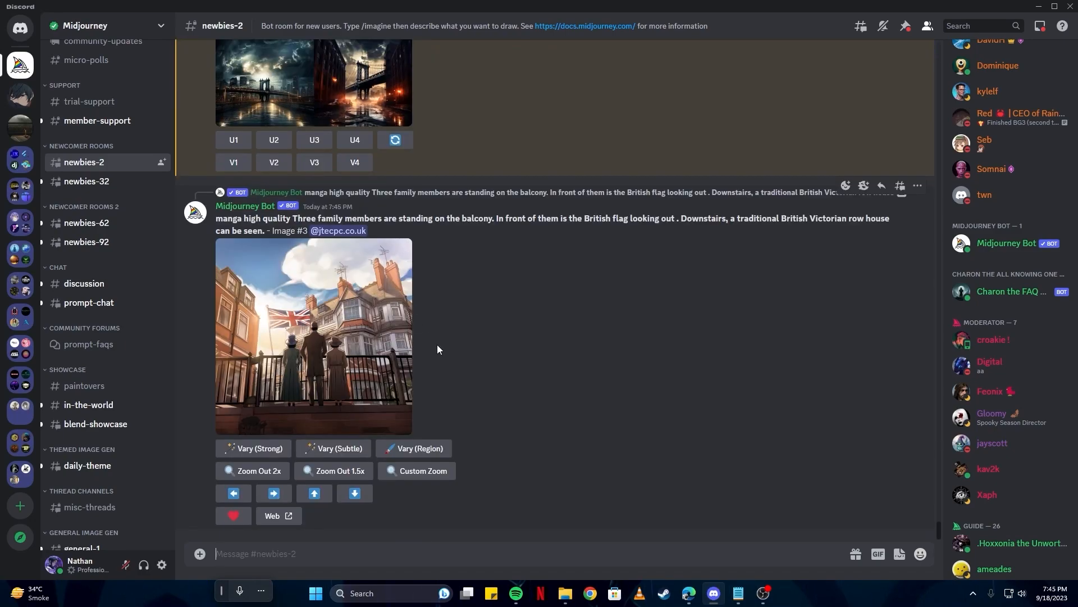
pyautogui.scroll(6, 450, 334)
pyautogui.click(393, 343)
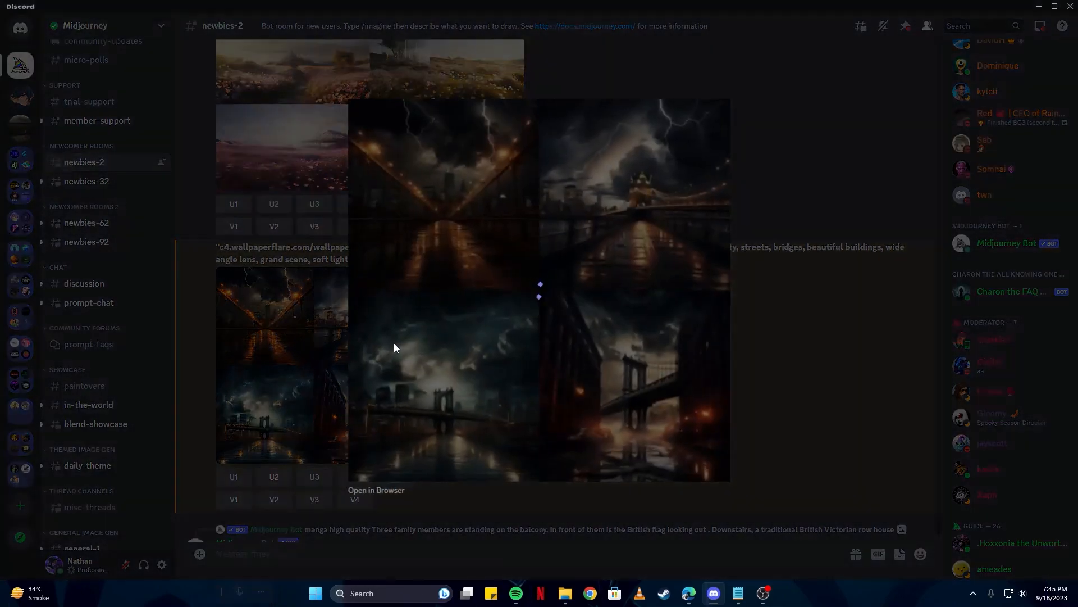